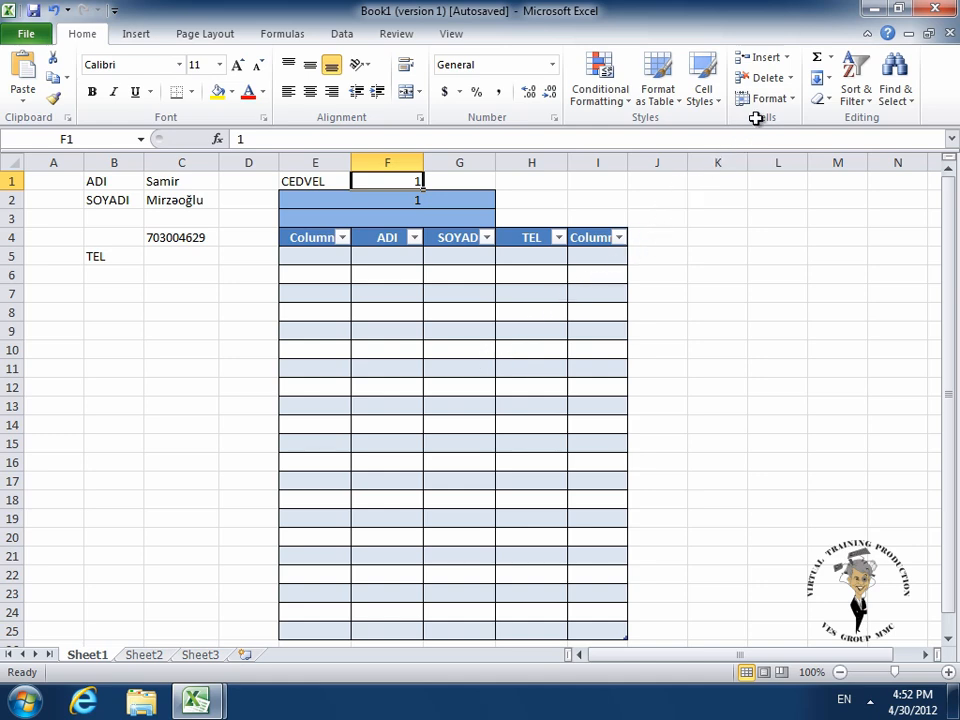
pyautogui.click(797, 81)
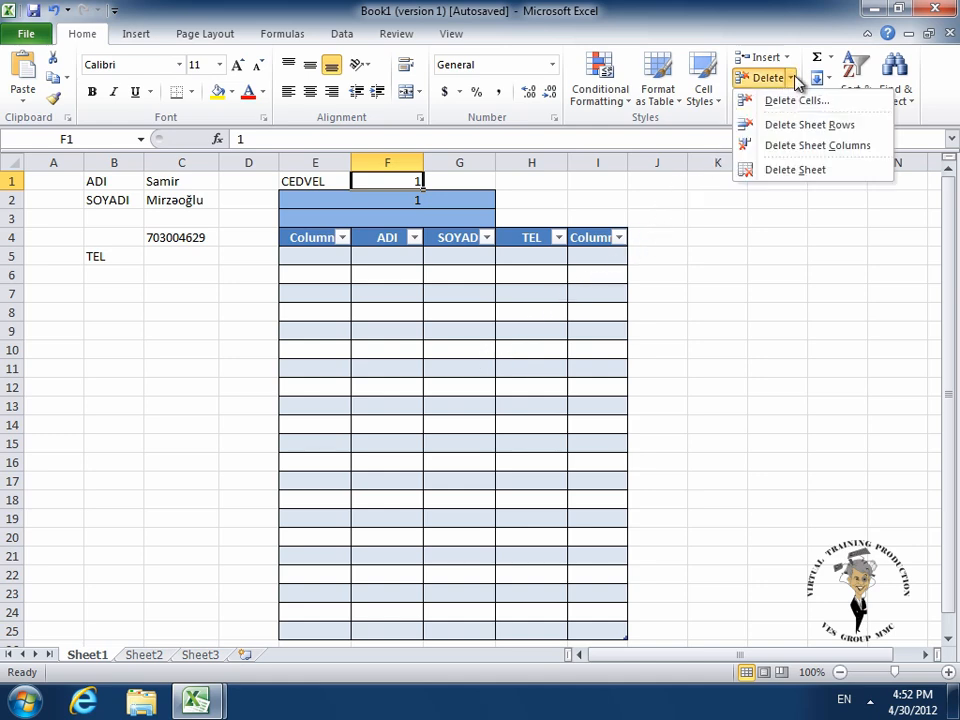
pyautogui.click(797, 81)
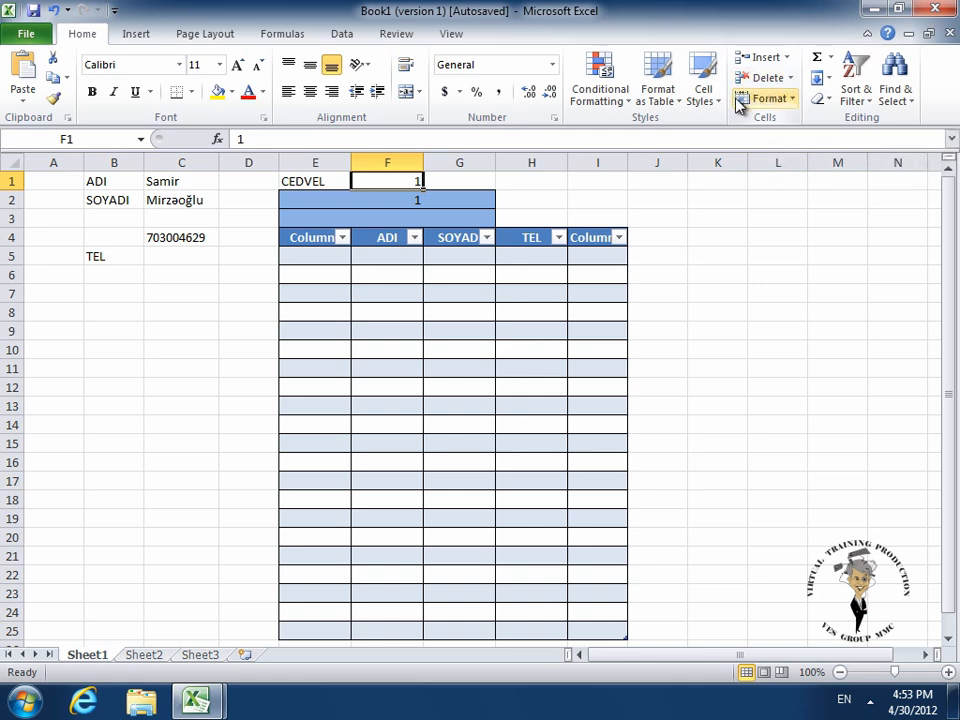
# Delete the CEDVEL cell E1 with the remaining cells in its row shifted left
pyautogui.click(312, 181)
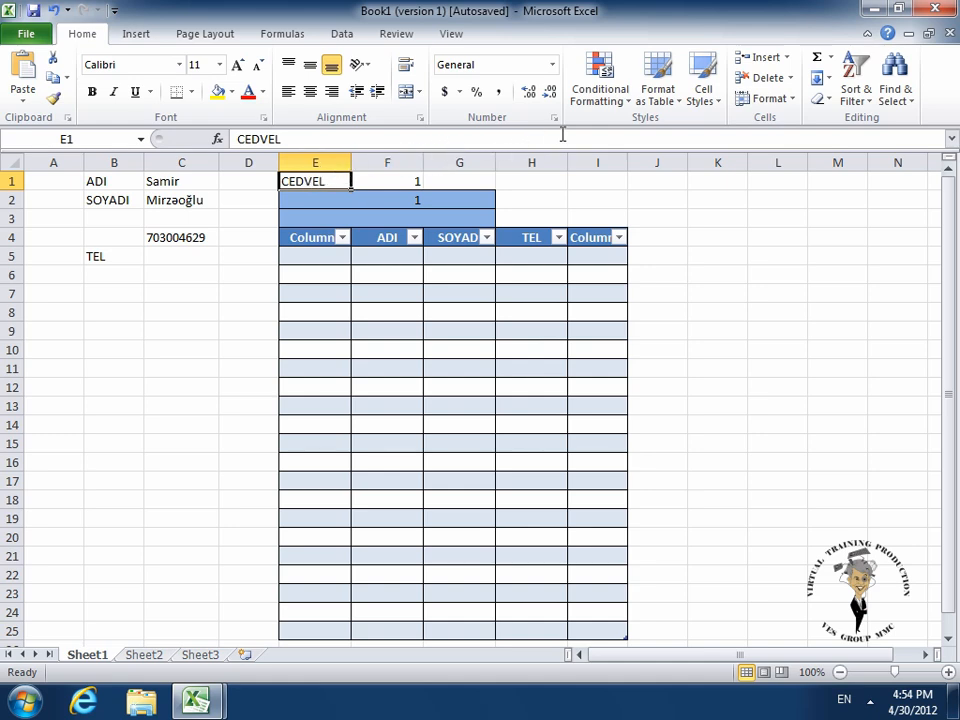
pyautogui.click(793, 79)
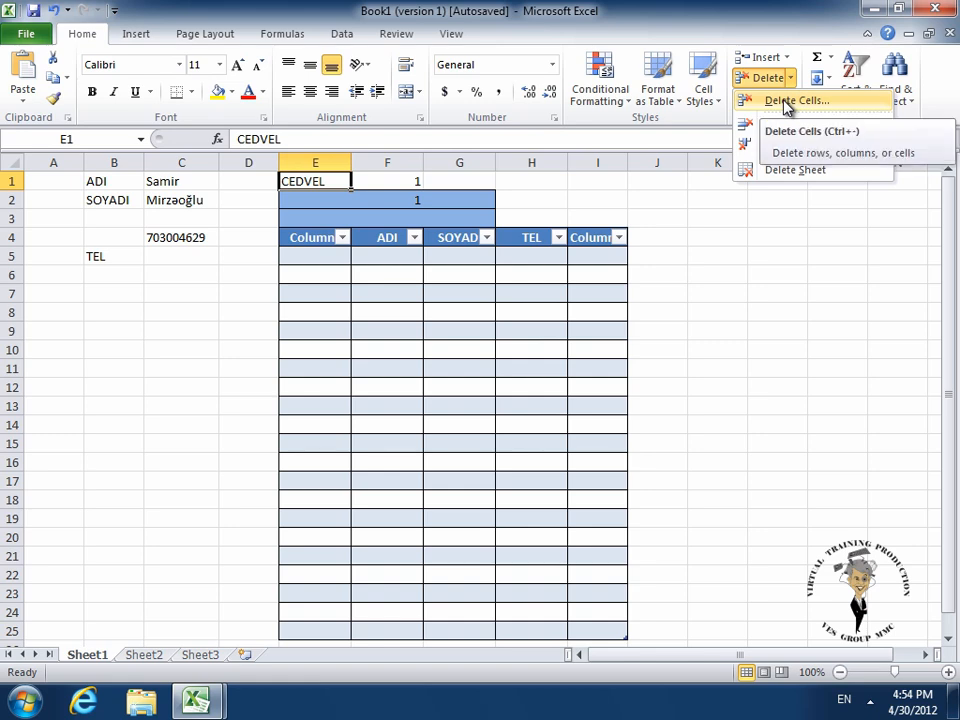
pyautogui.click(790, 100)
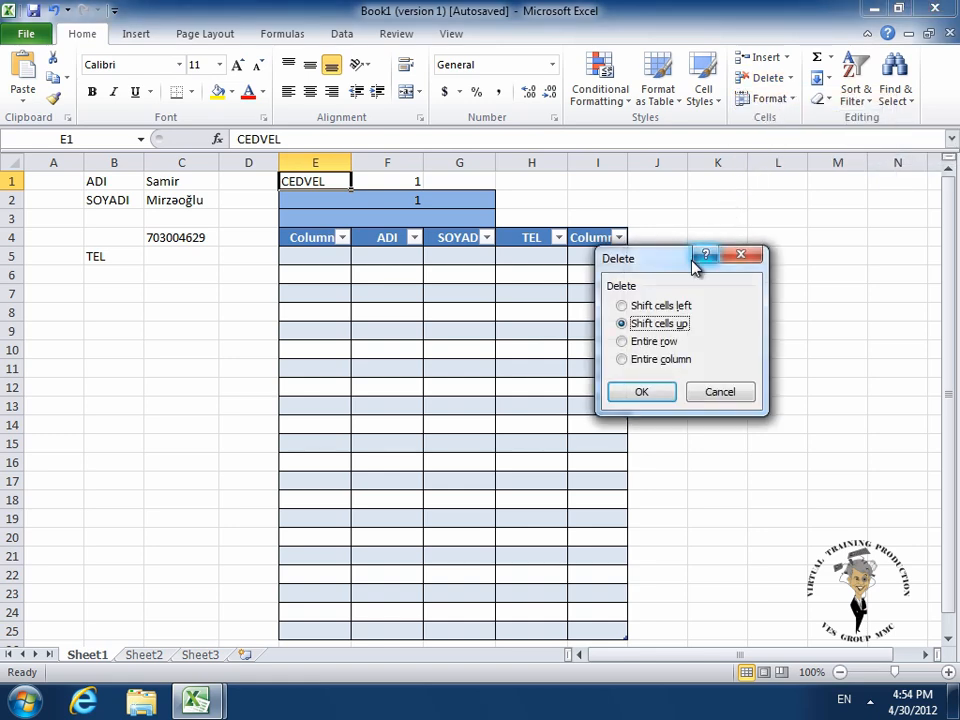
pyautogui.click(660, 307)
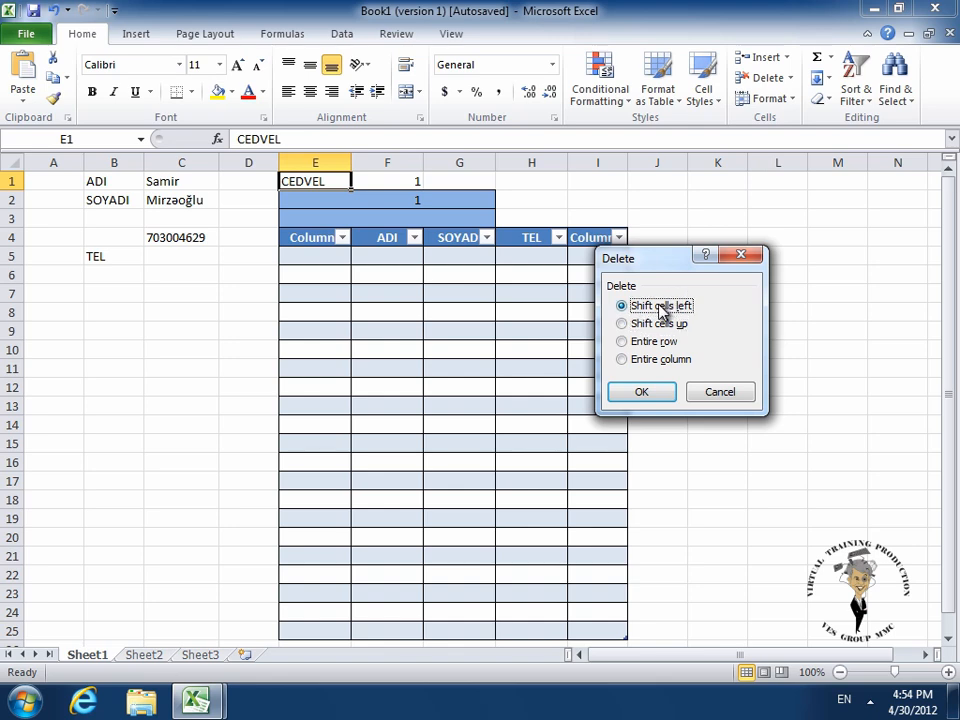
pyautogui.click(656, 326)
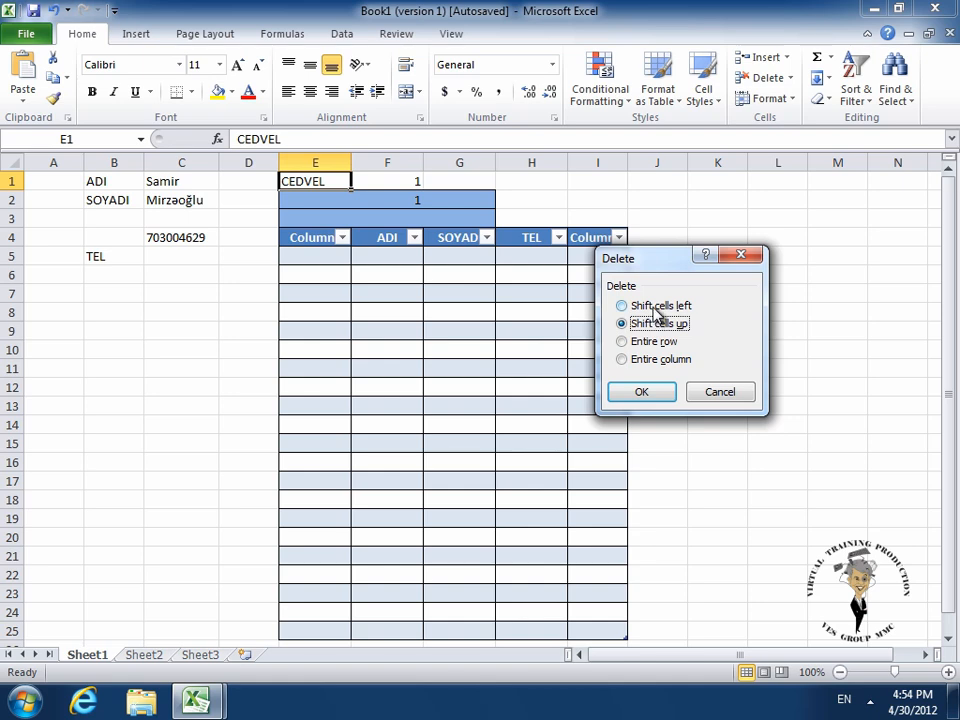
pyautogui.click(656, 308)
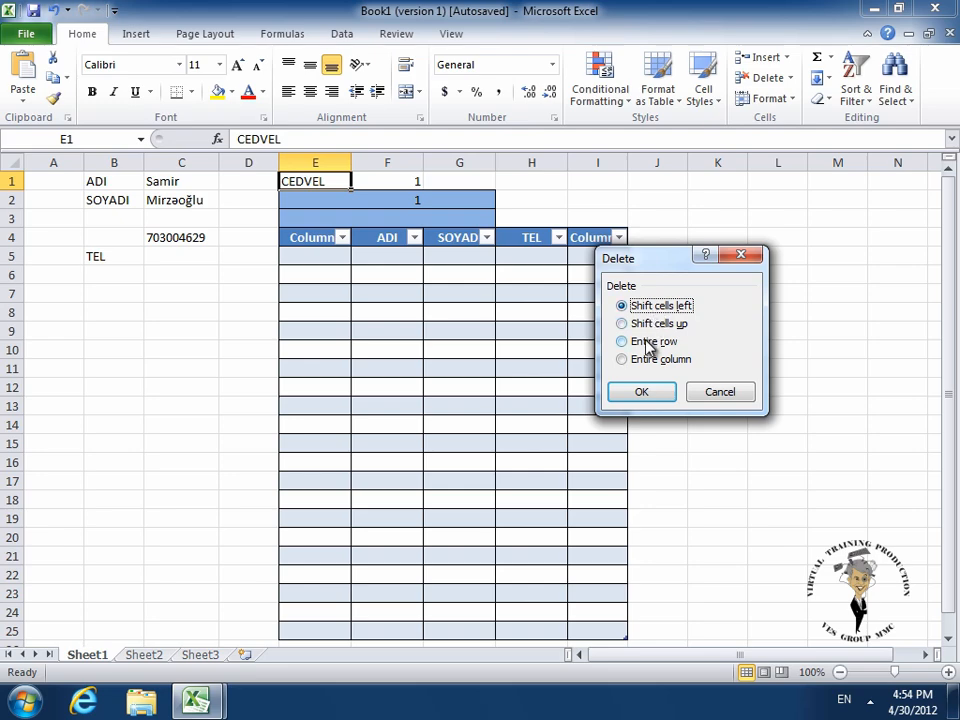
pyautogui.click(625, 392)
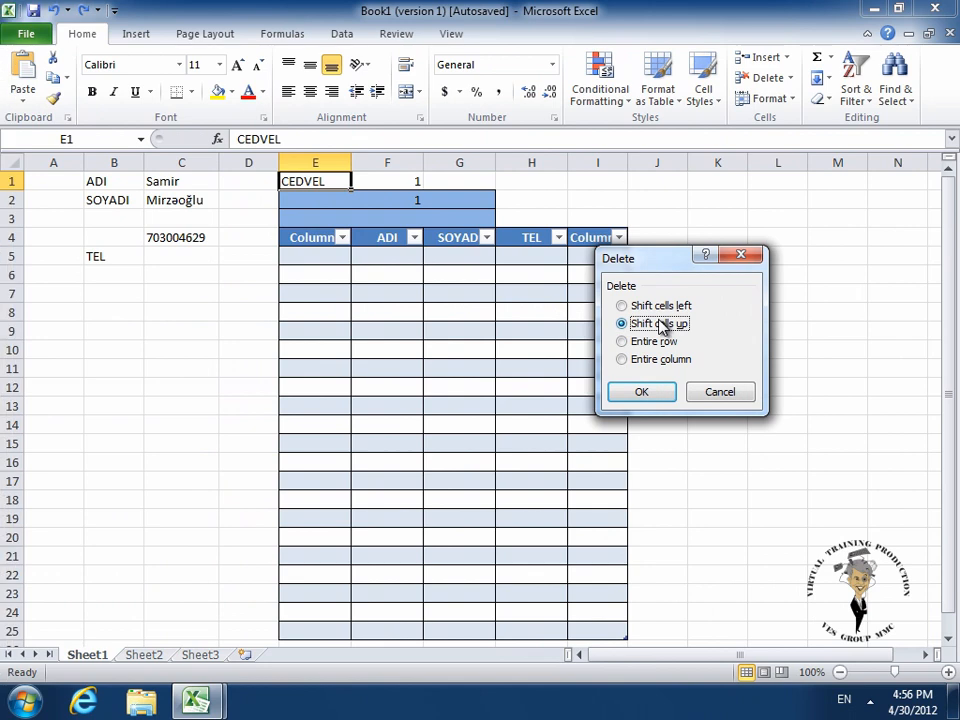
# Delete the entire sheet row that contains the CEDVEL cell E1
pyautogui.click(655, 342)
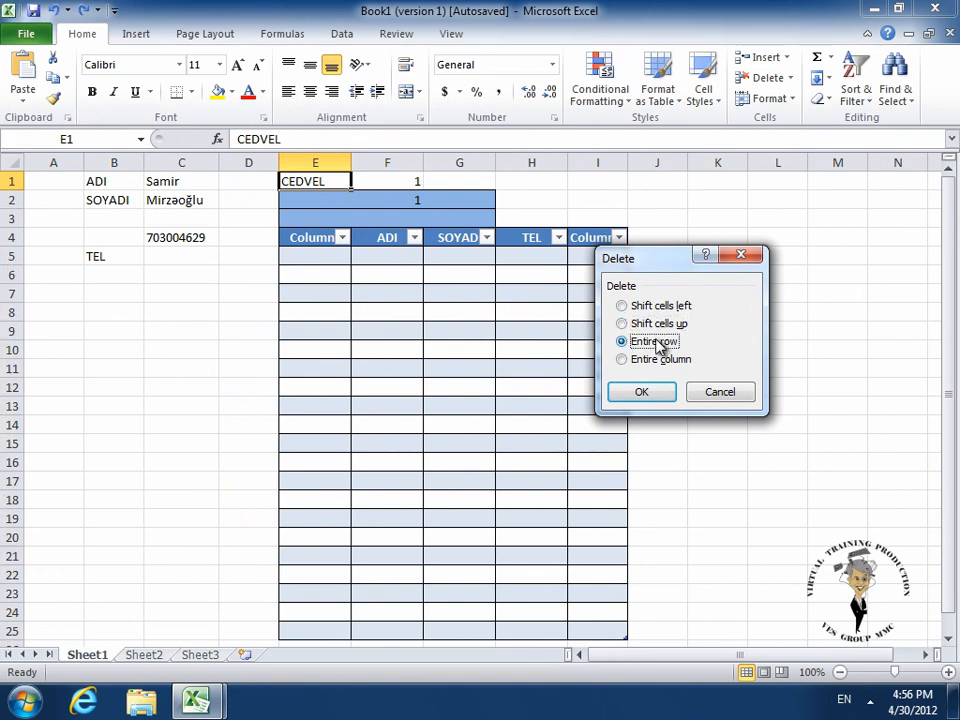
pyautogui.click(643, 393)
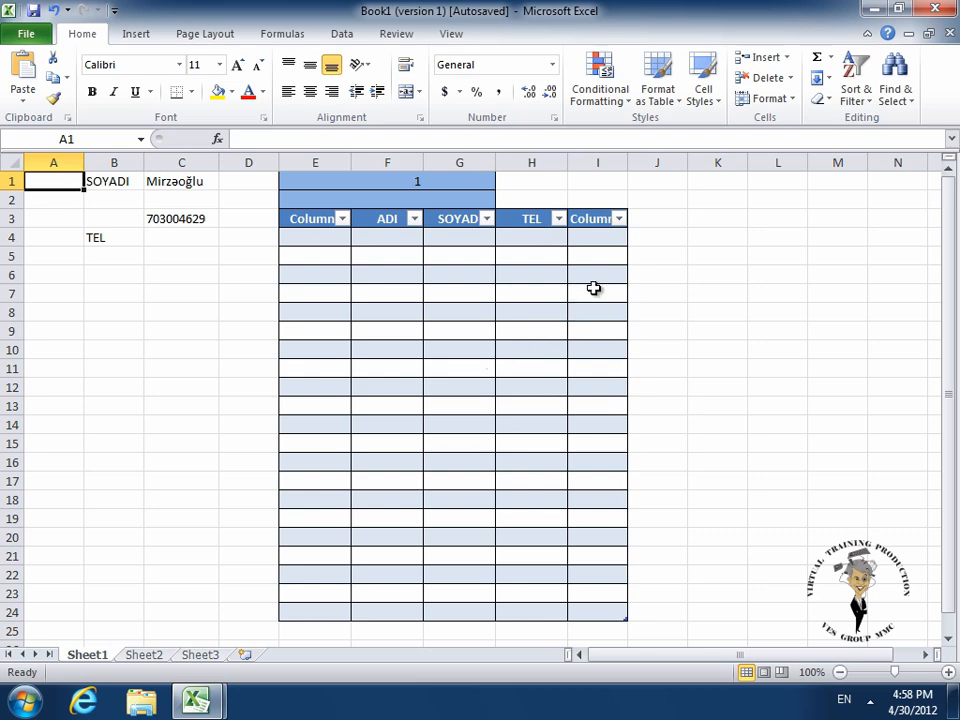
# Delete the table's first column, using cell E8 inside the table as the reference
pyautogui.click(791, 79)
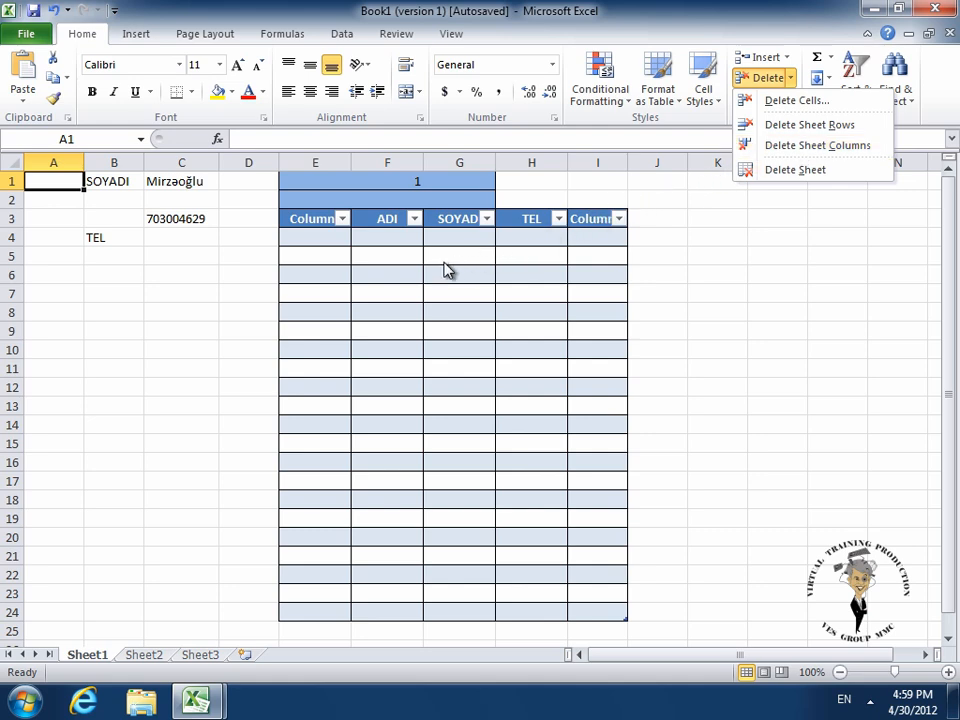
pyautogui.click(315, 307)
pyautogui.click(315, 307)
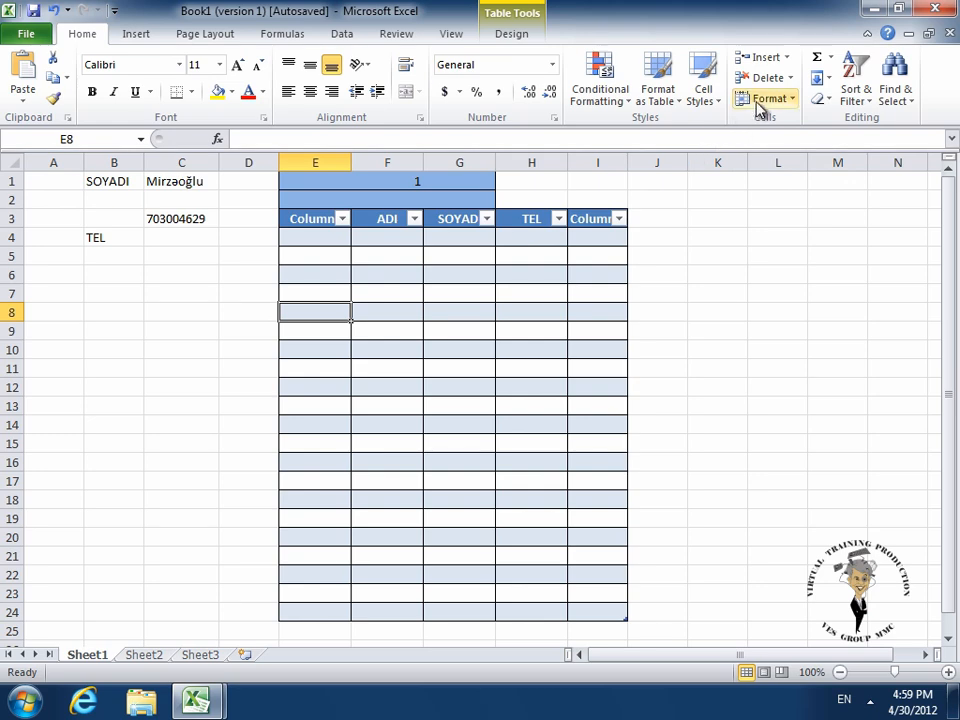
pyautogui.click(791, 79)
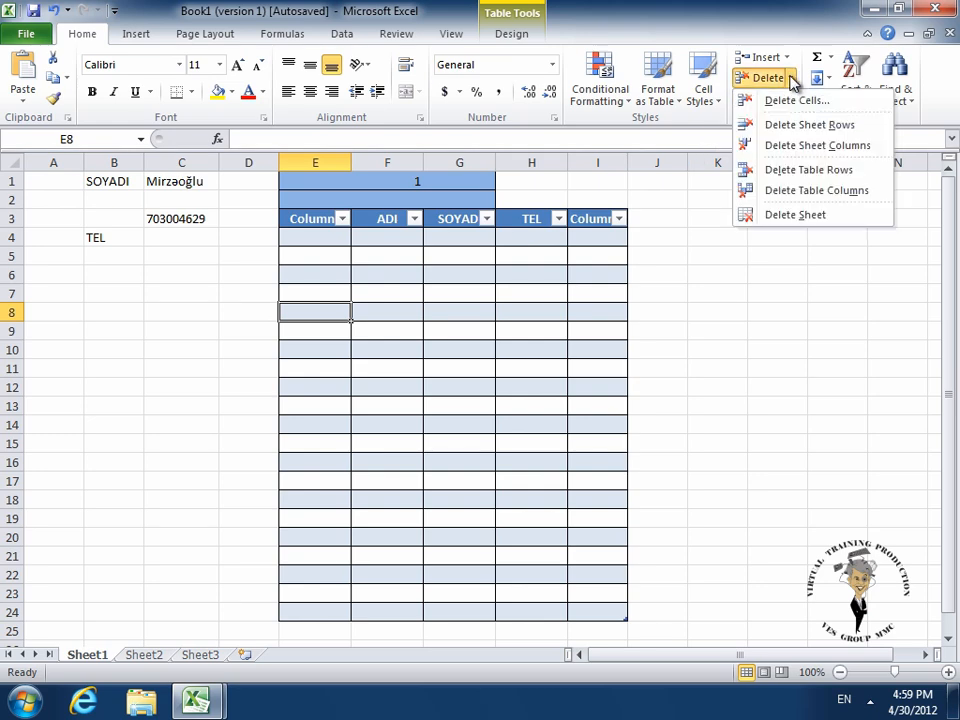
pyautogui.click(781, 193)
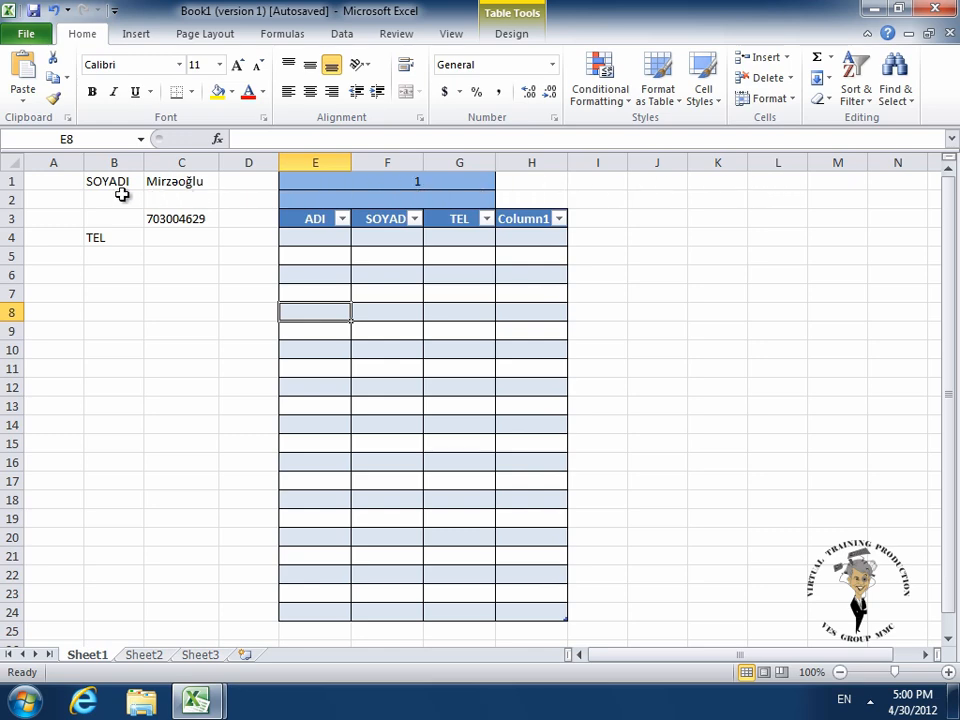
# Delete the empty sheet column A, using cell A2 as the reference
pyautogui.click(50, 196)
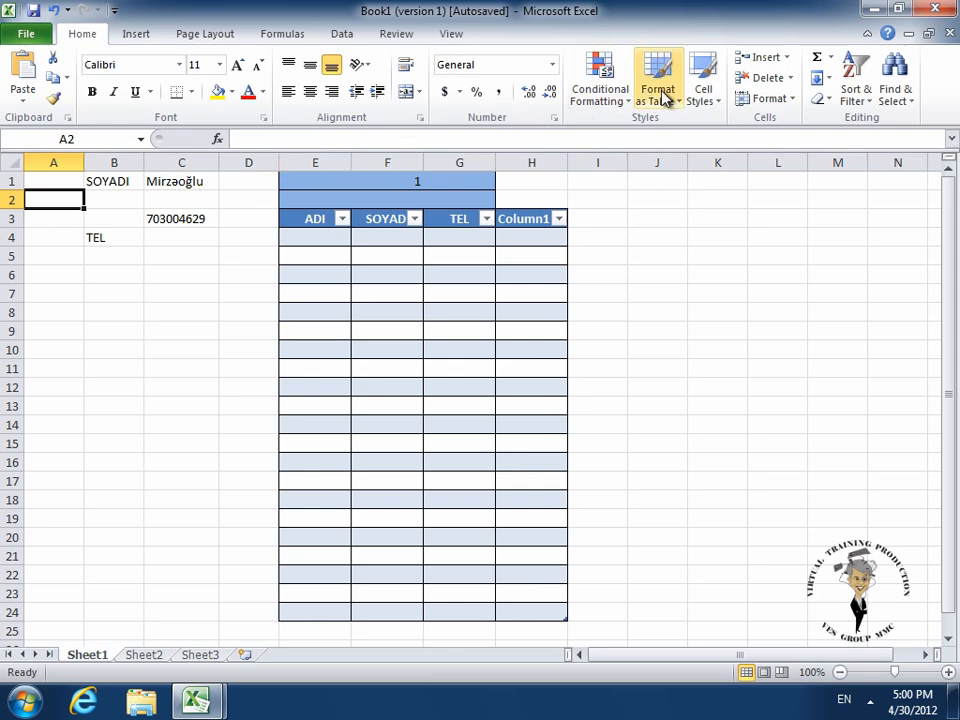
pyautogui.click(792, 78)
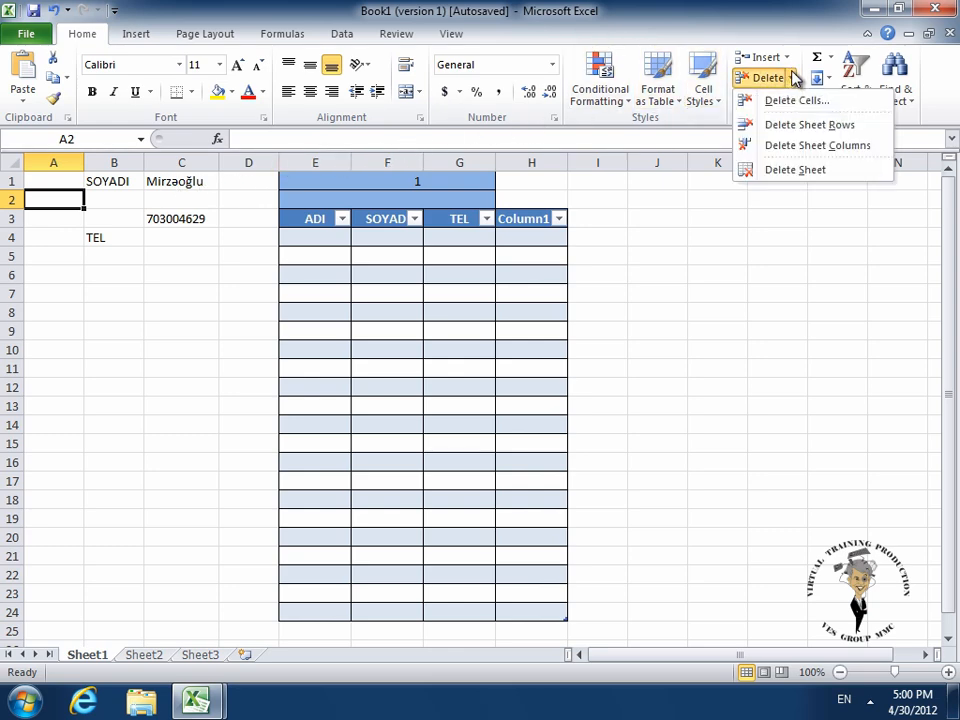
pyautogui.click(857, 150)
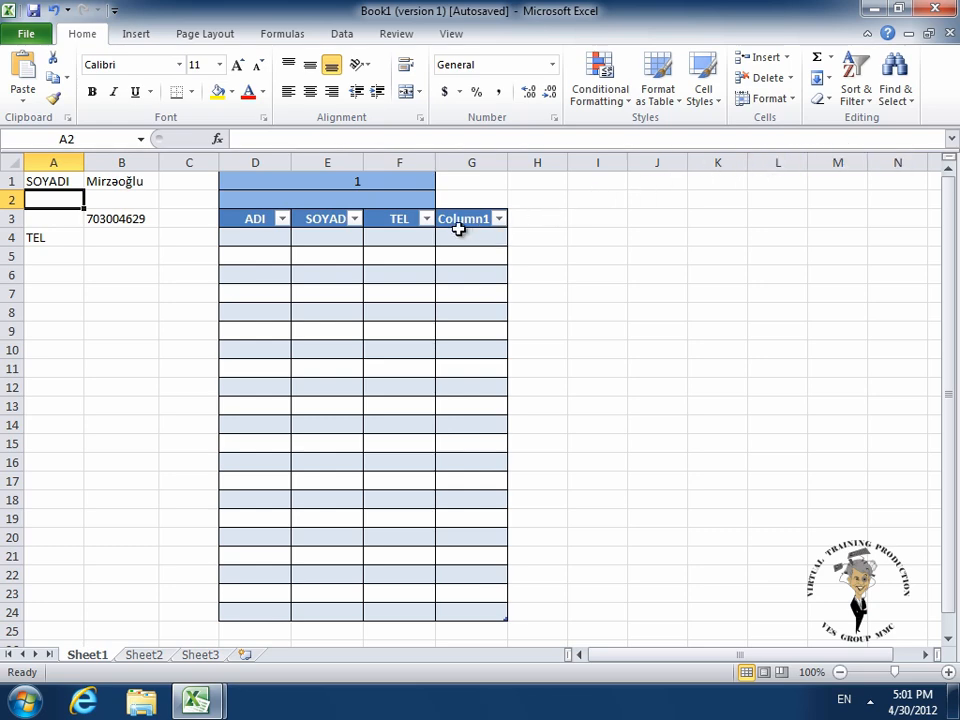
# Delete the table's first data row at cell D4 without removing the whole sheet row
pyautogui.click(257, 239)
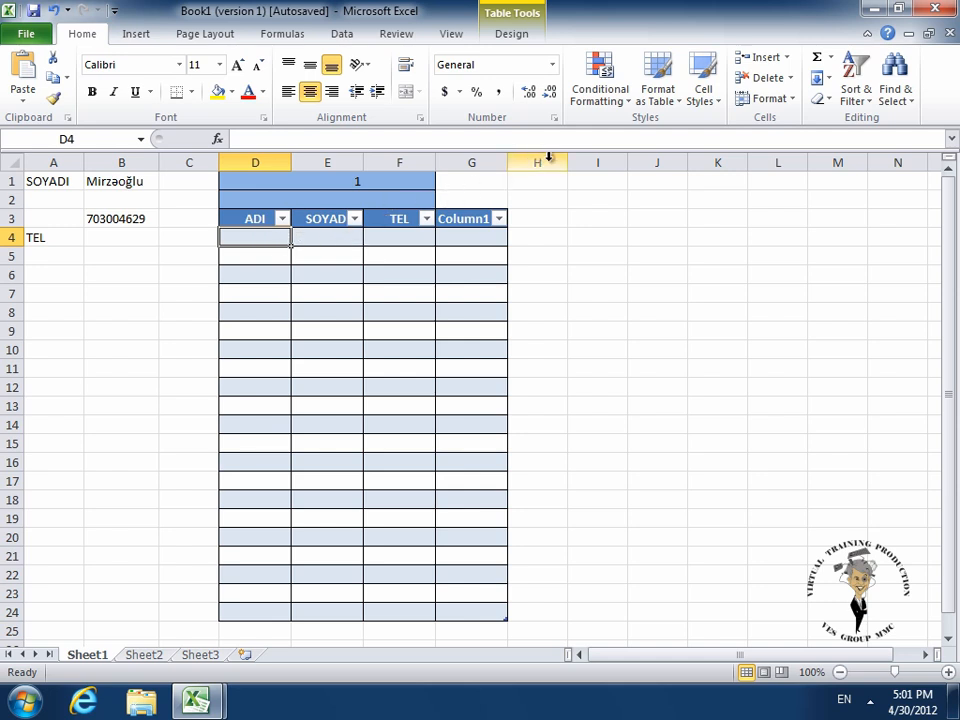
pyautogui.click(789, 78)
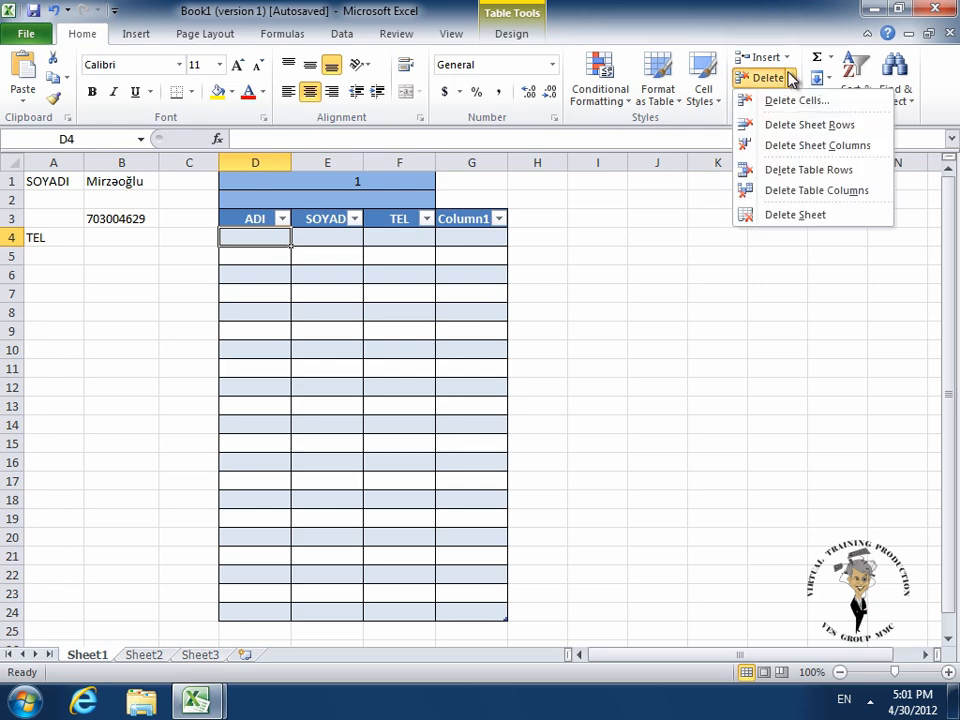
pyautogui.click(793, 172)
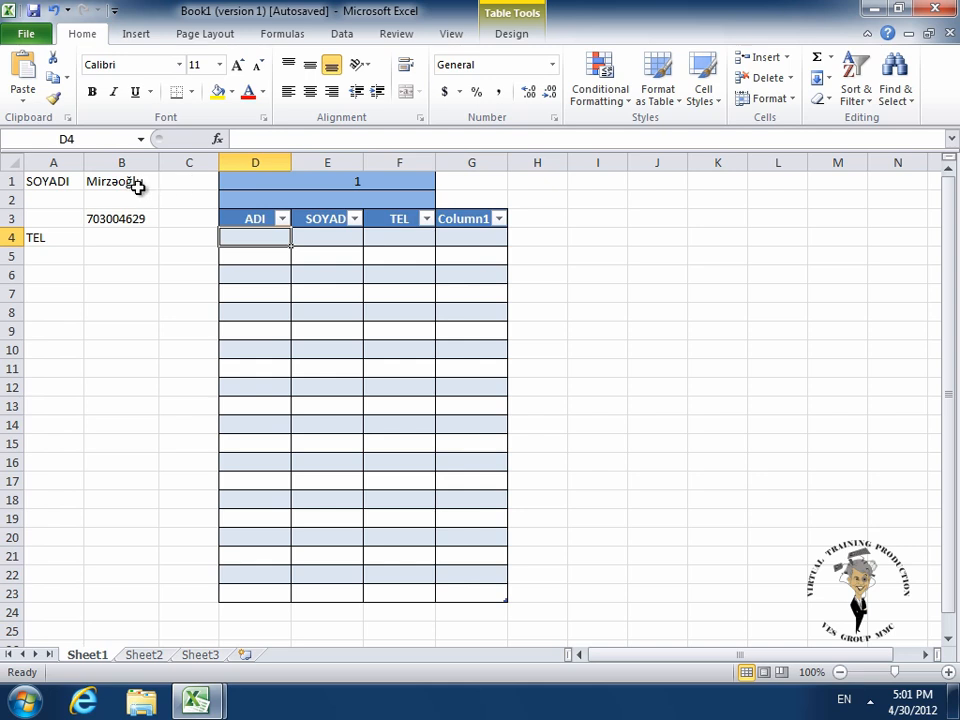
# Delete the whole sheet row 2, located directly above the table's header row
pyautogui.click(76, 196)
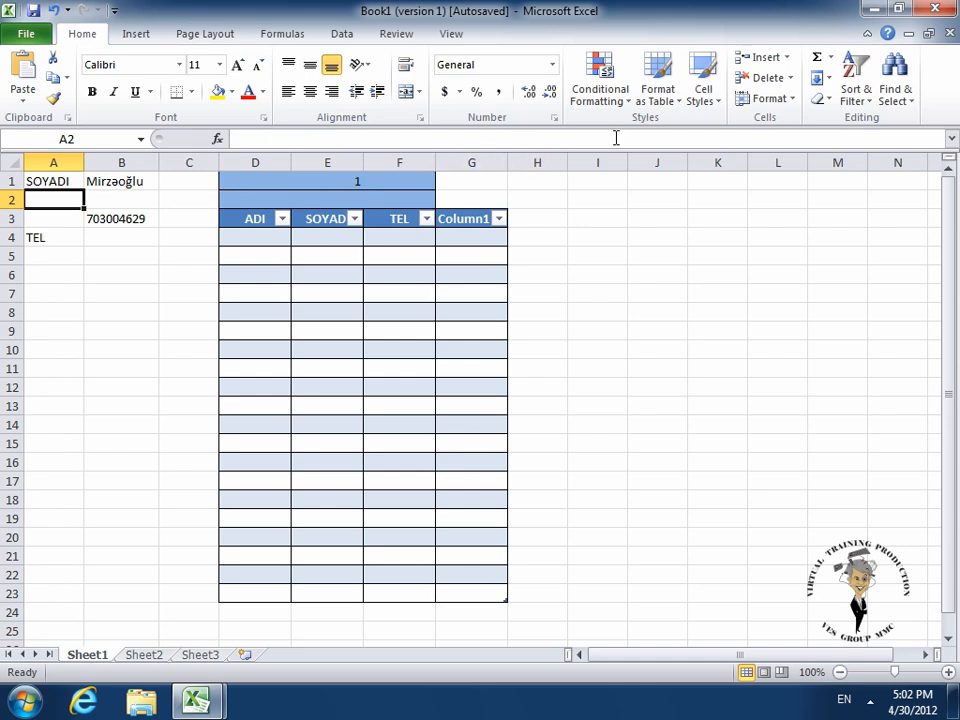
pyautogui.click(793, 78)
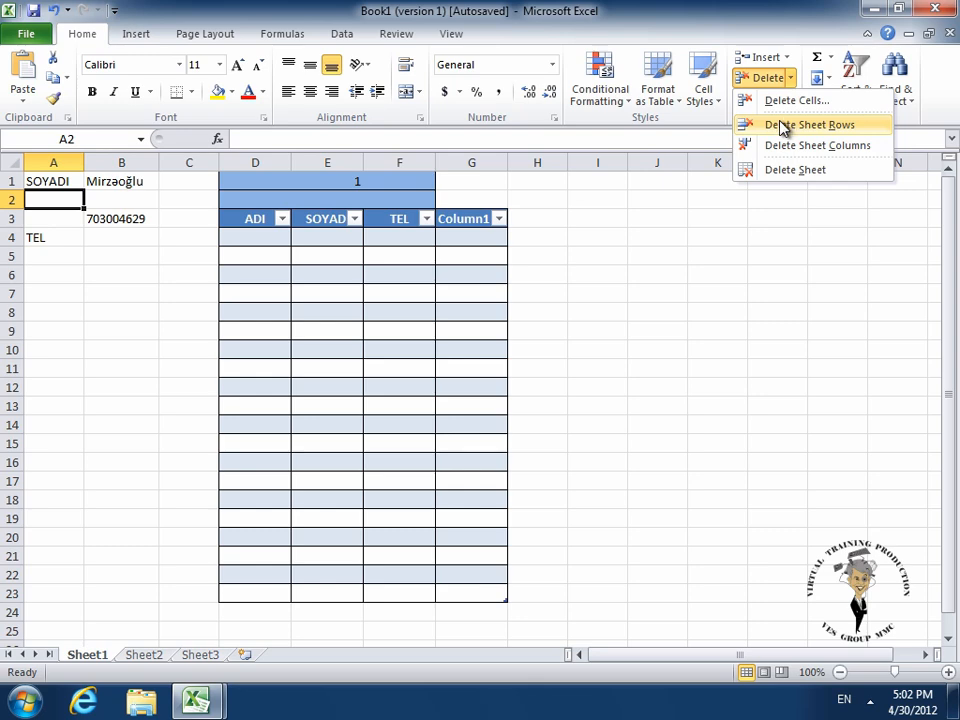
pyautogui.click(836, 127)
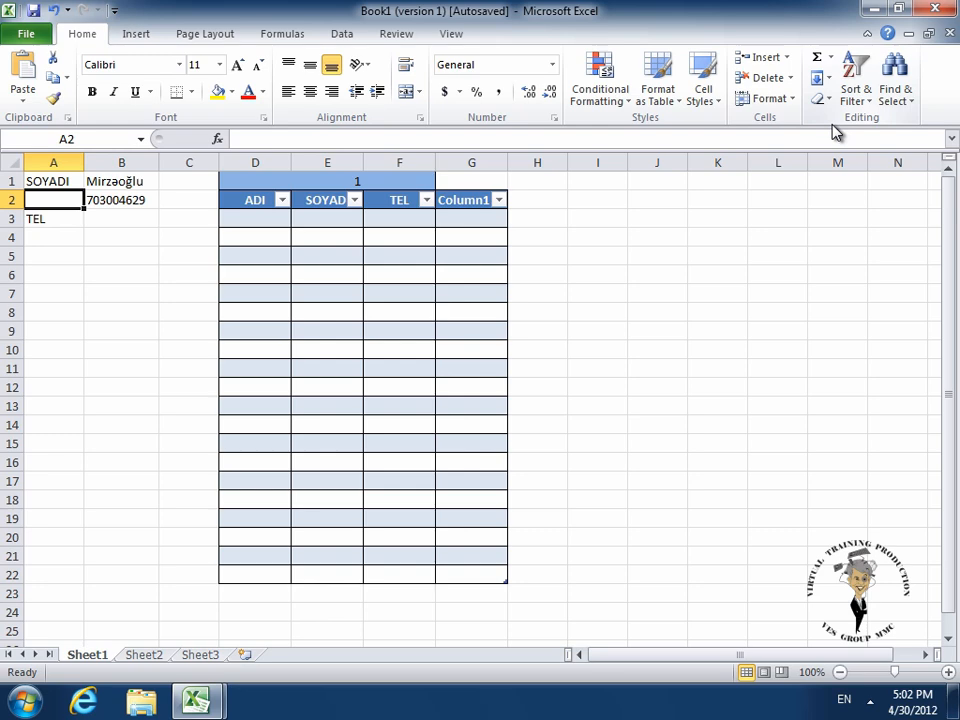
pyautogui.press('alt')
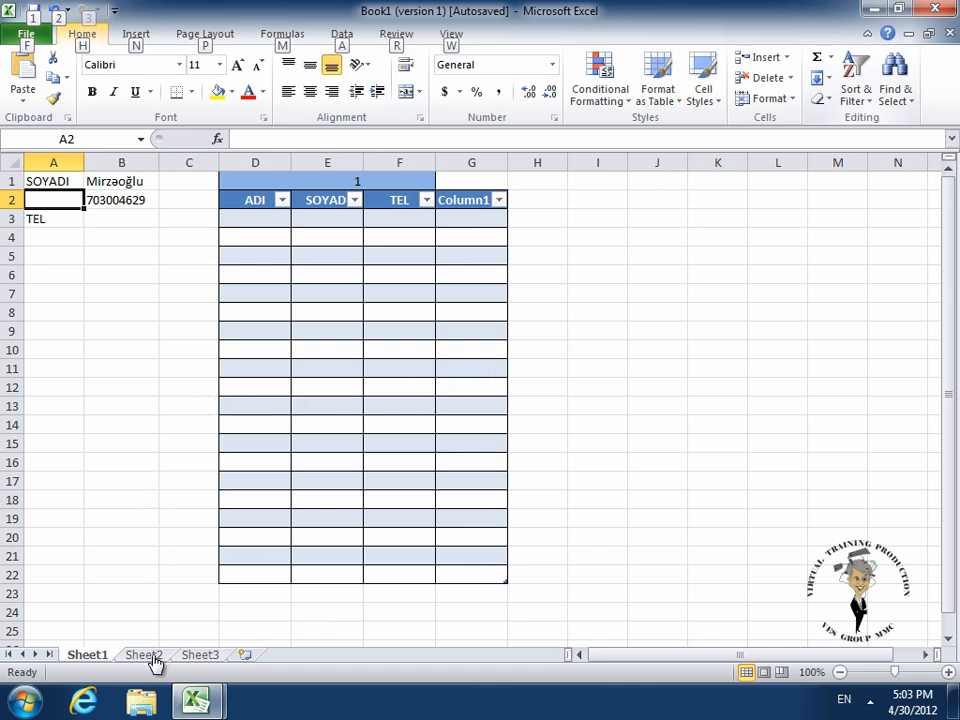
# Delete the empty worksheet Sheet3 from the workbook
pyautogui.click(195, 656)
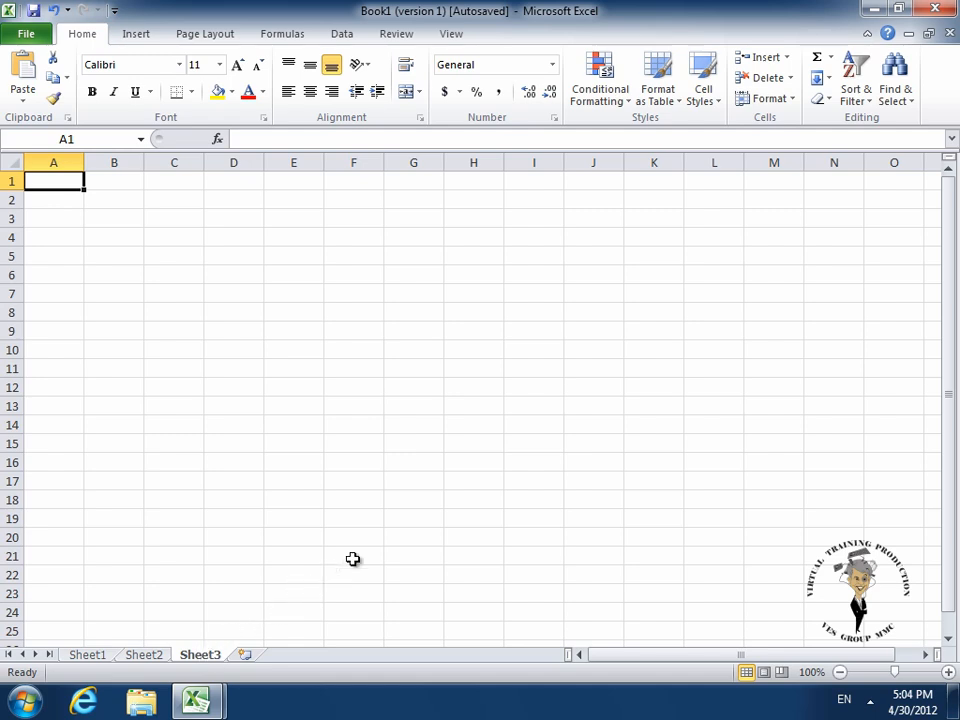
pyautogui.click(792, 78)
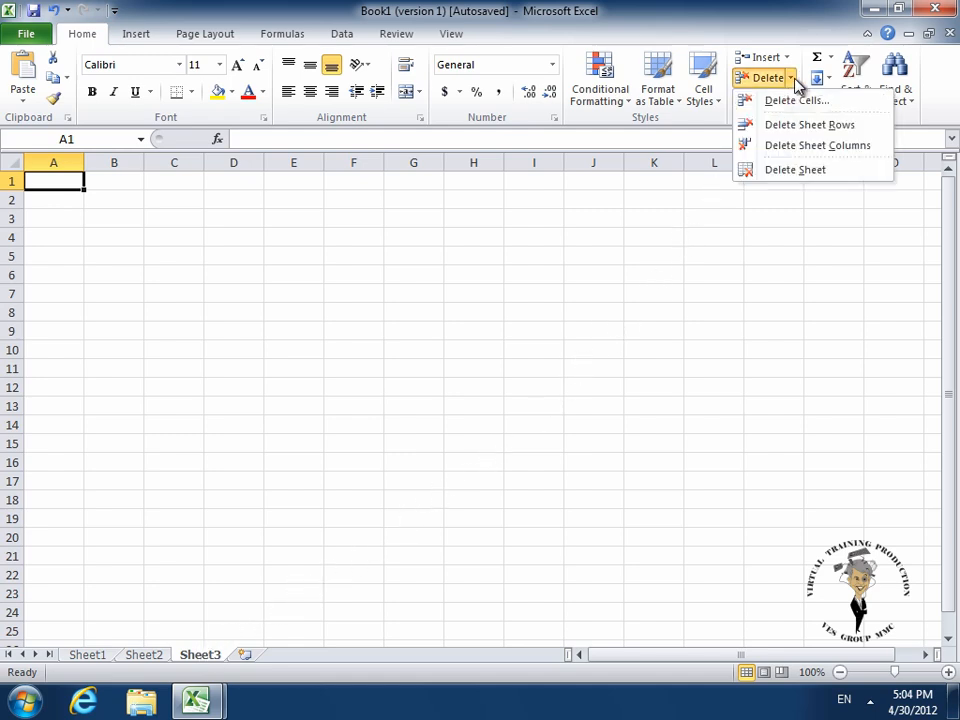
pyautogui.click(797, 169)
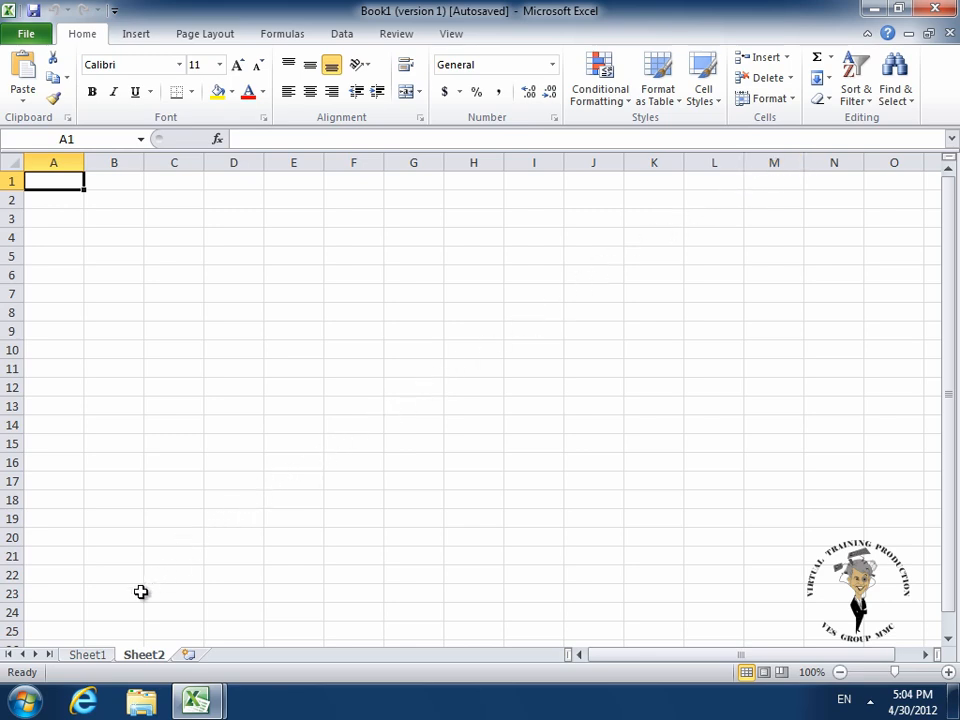
# Permanently delete the worksheet Sheet1 together with all its data
pyautogui.click(99, 656)
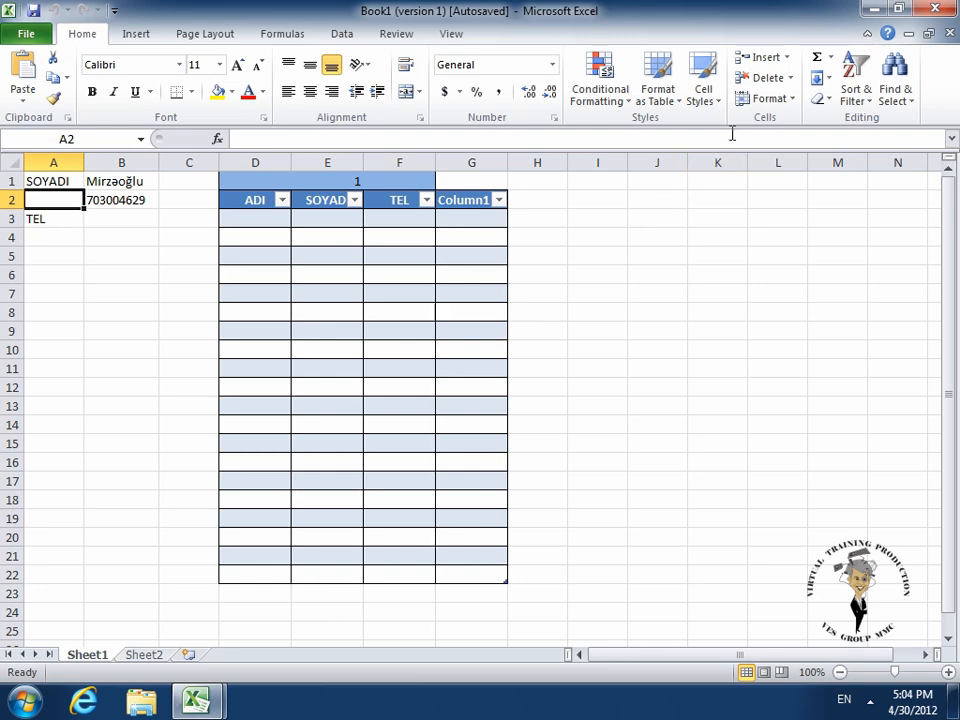
pyautogui.click(789, 80)
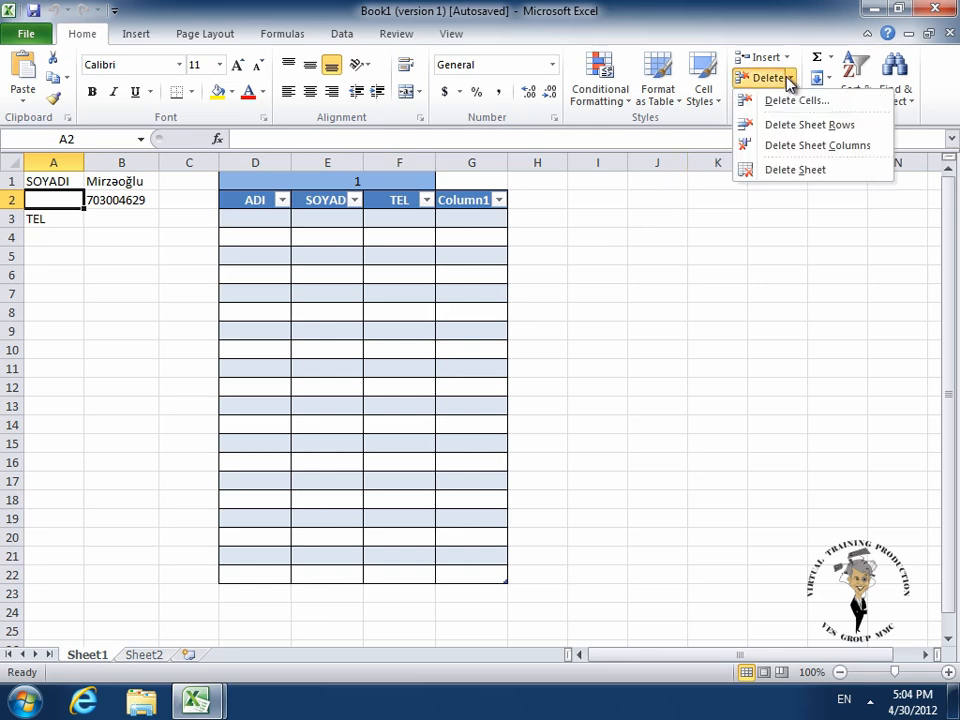
pyautogui.click(789, 178)
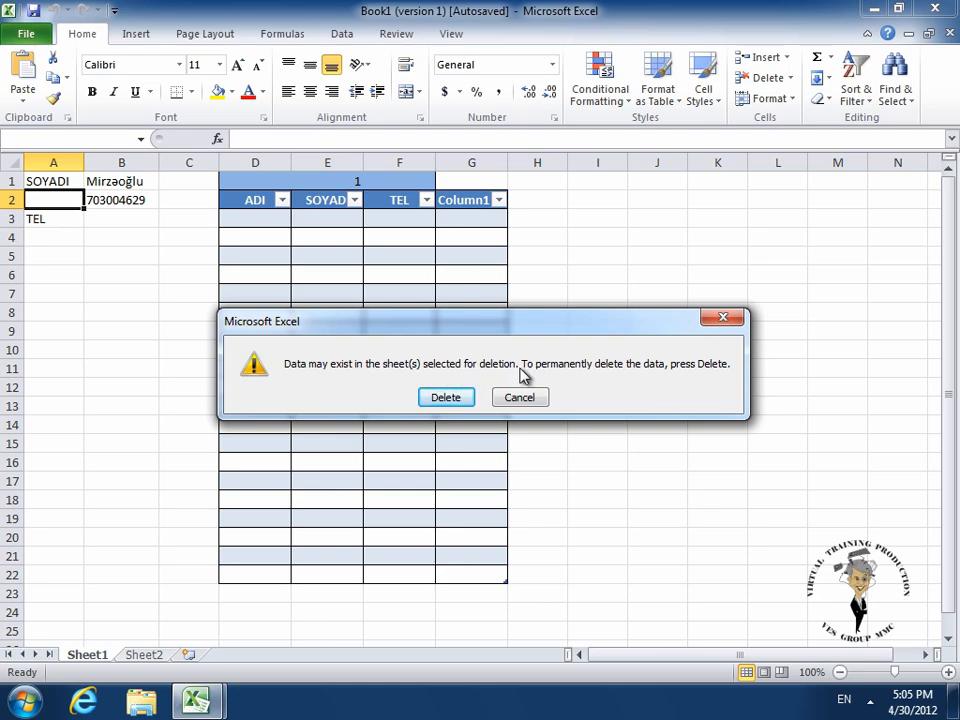
pyautogui.click(446, 398)
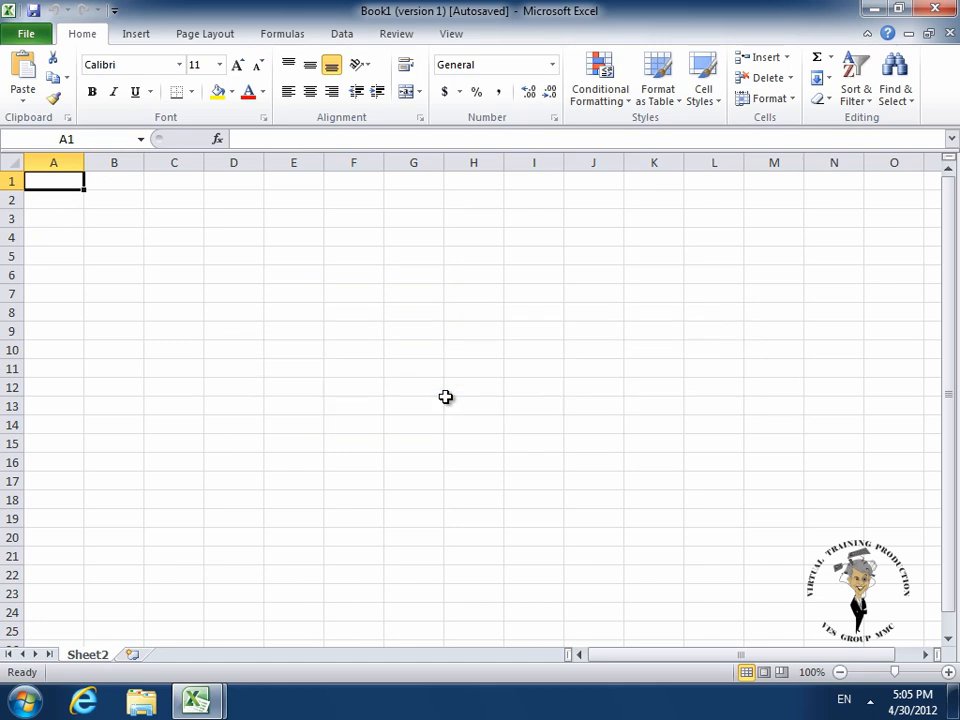